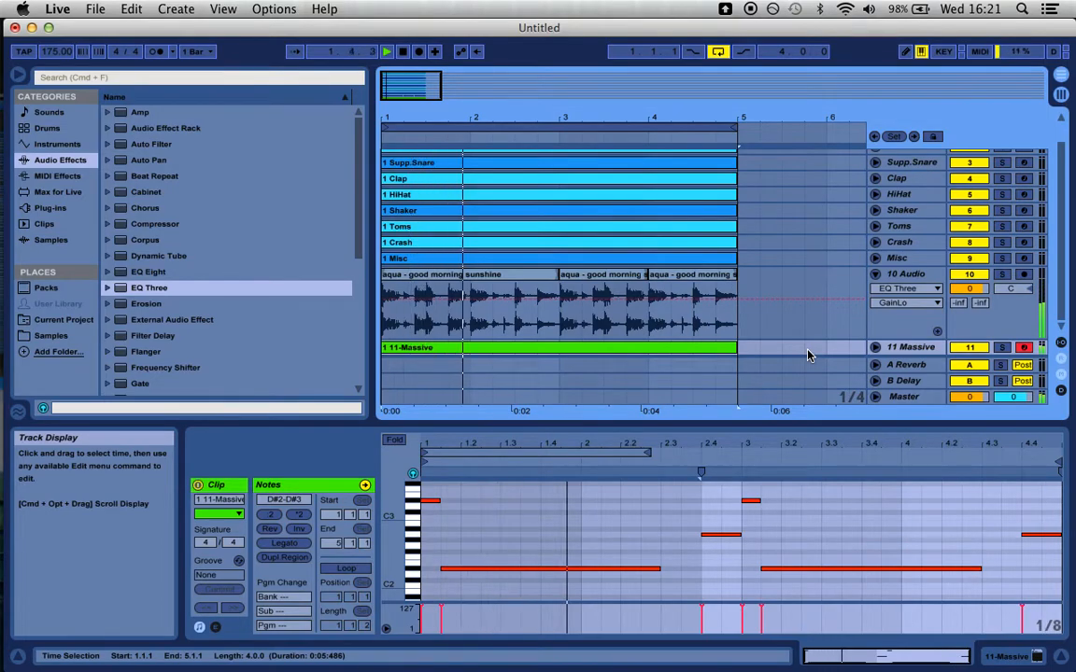
- Solo the 11 Massive track and open the Massive synth's editor window
left_click(1002, 347)
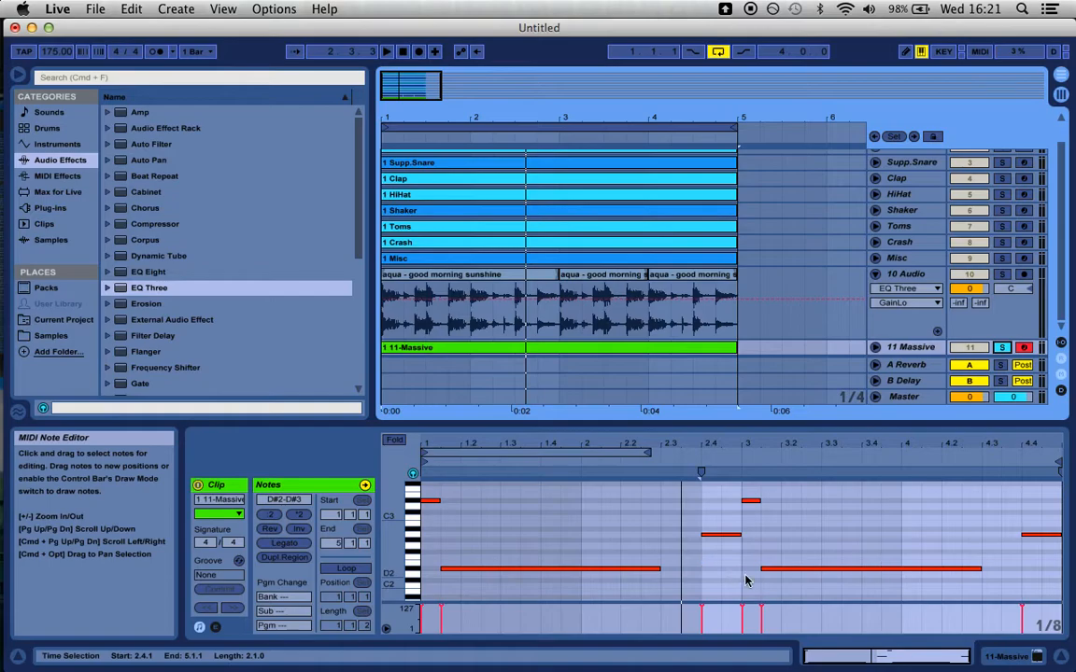
left_click(916, 346)
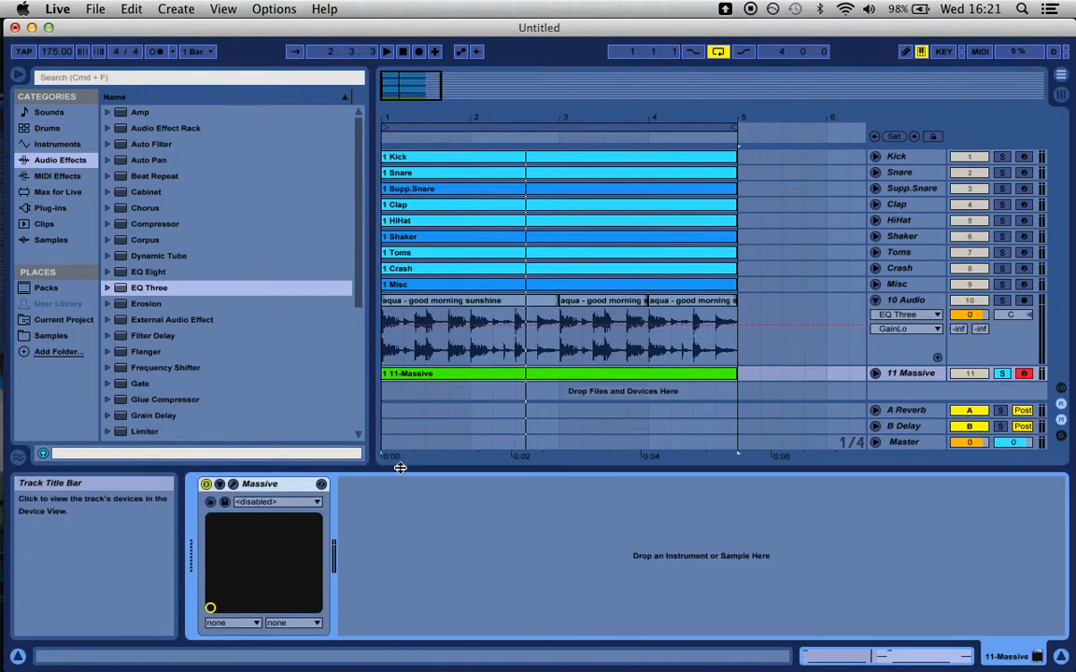
left_click(232, 484)
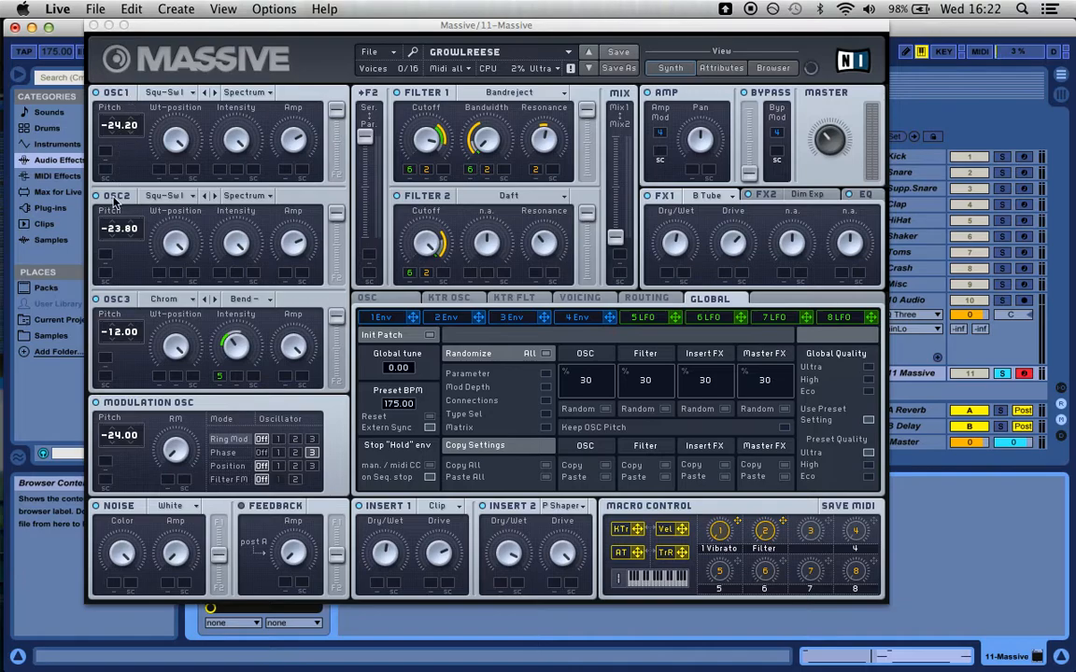
- Set OSC3 to the Chrome wavetable in Bend − mode and apply the modulation oscillator's Phase to oscillator 3
left_click(164, 299)
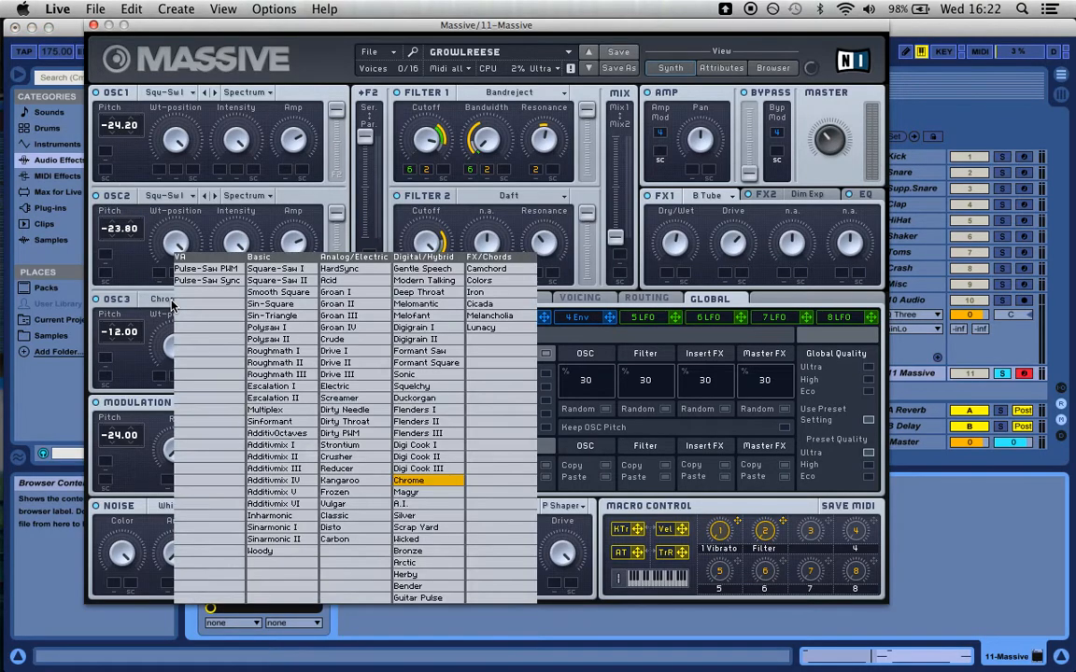
left_click(439, 483)
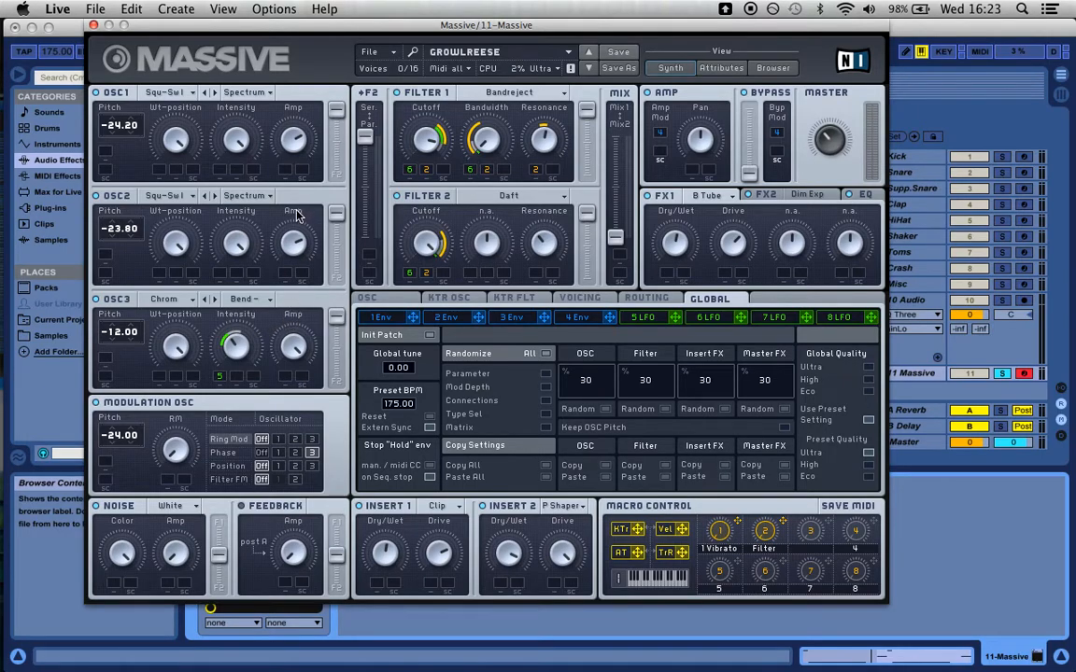
left_click(240, 299)
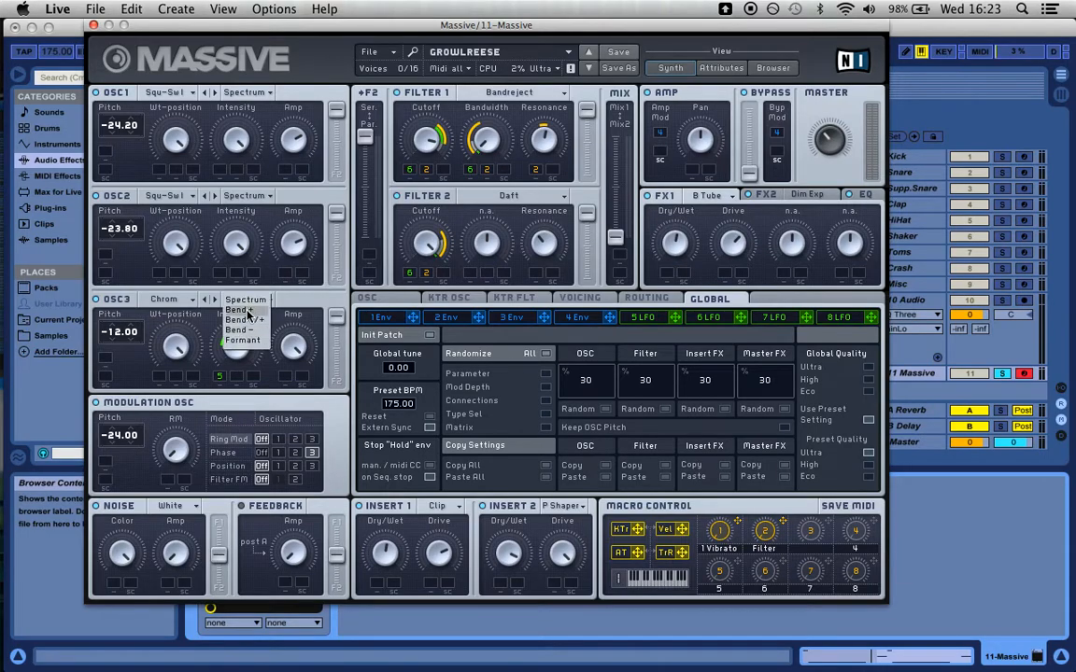
left_click(241, 329)
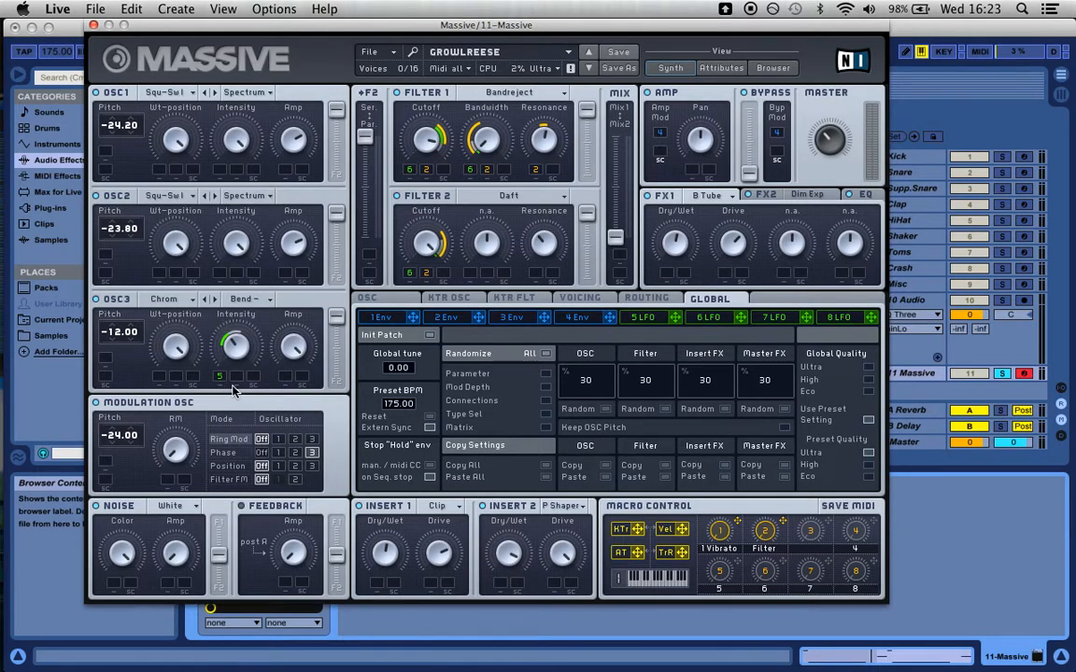
left_click(313, 453)
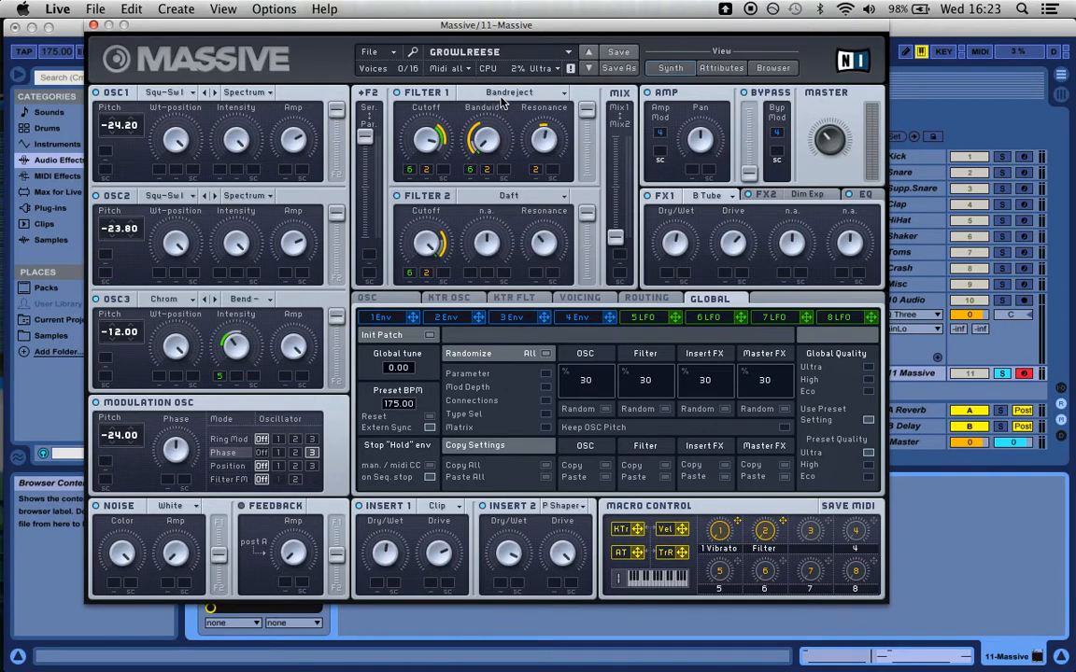
- Set Filter 1 to Bandreject and Filter 2 to Daft
left_click(491, 91)
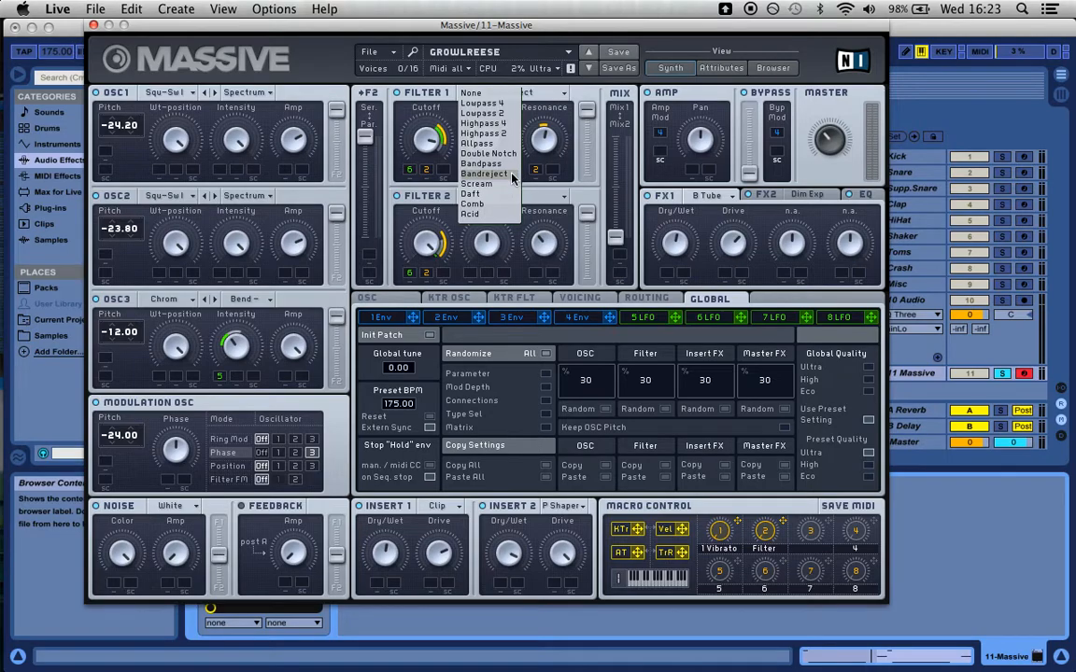
left_click(511, 175)
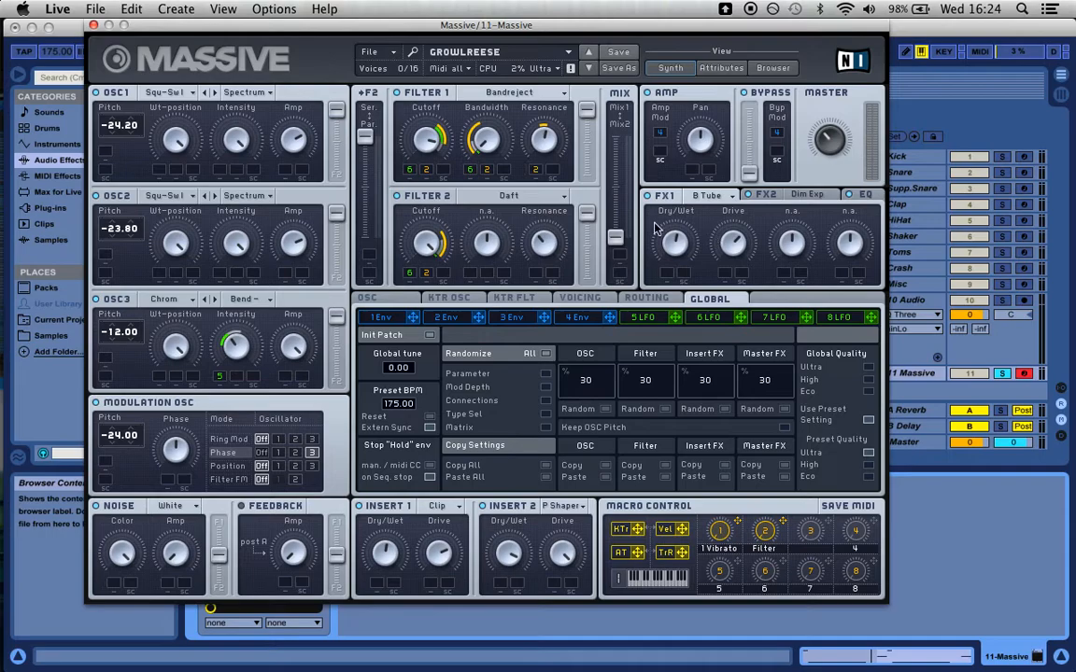
left_click(565, 198)
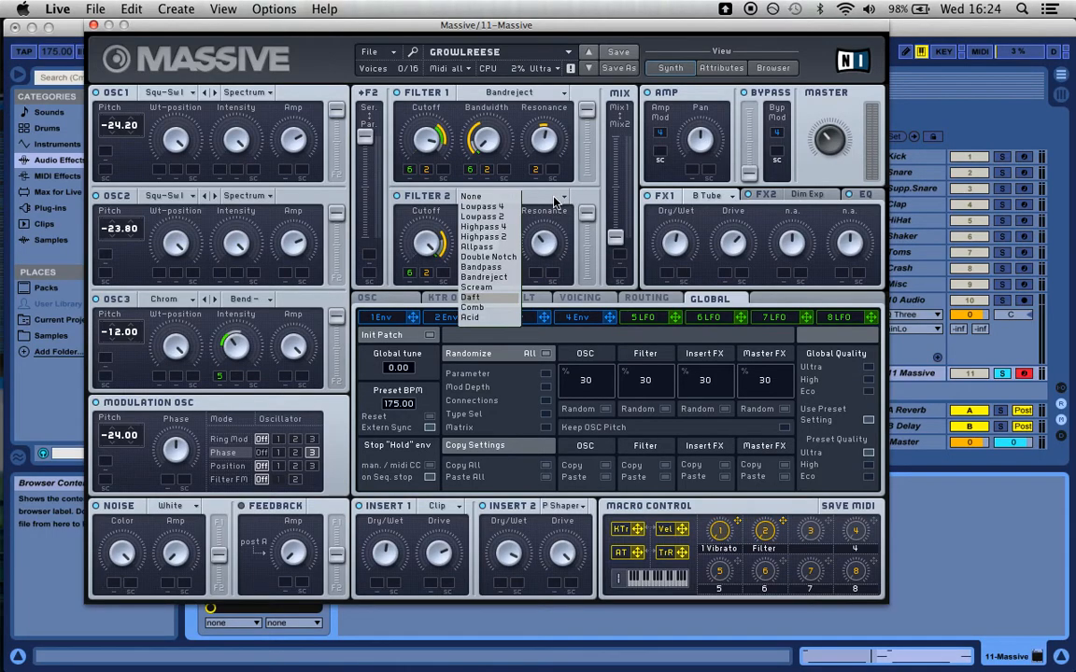
left_click(502, 300)
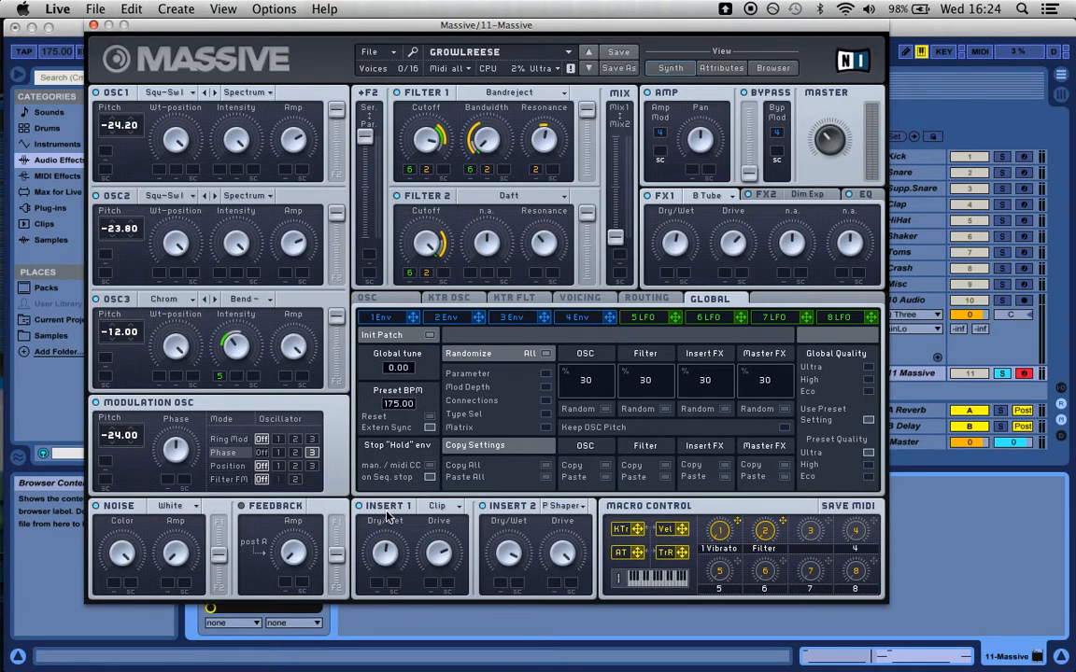
- Set Insert 1 to Hardclipper and Insert 2 to Parabolic Shaper
left_click(424, 506)
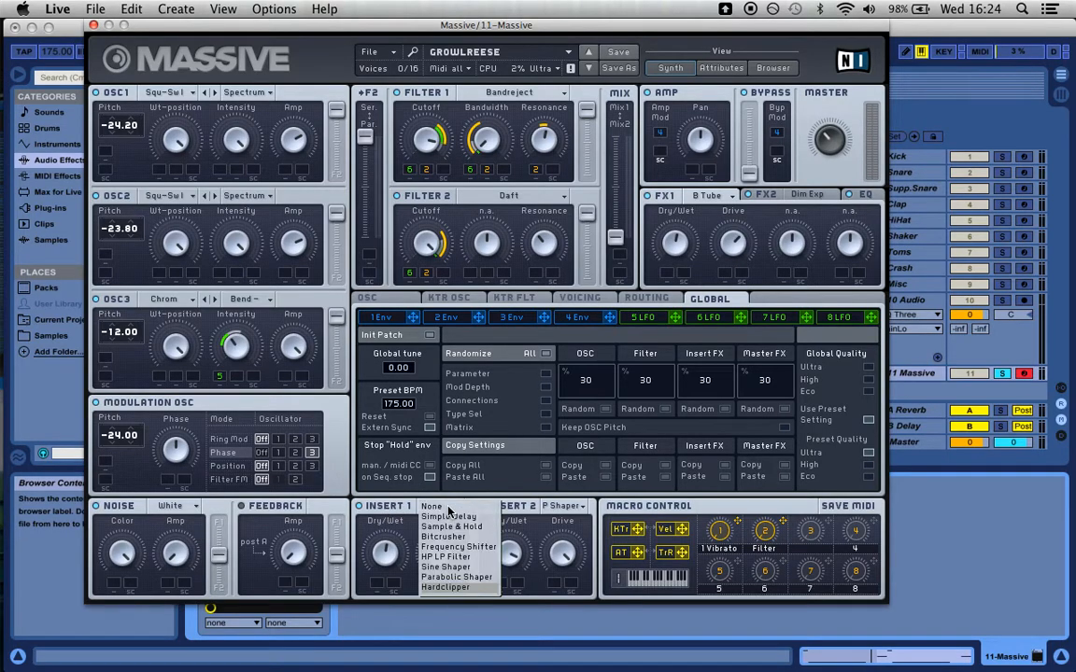
left_click(448, 588)
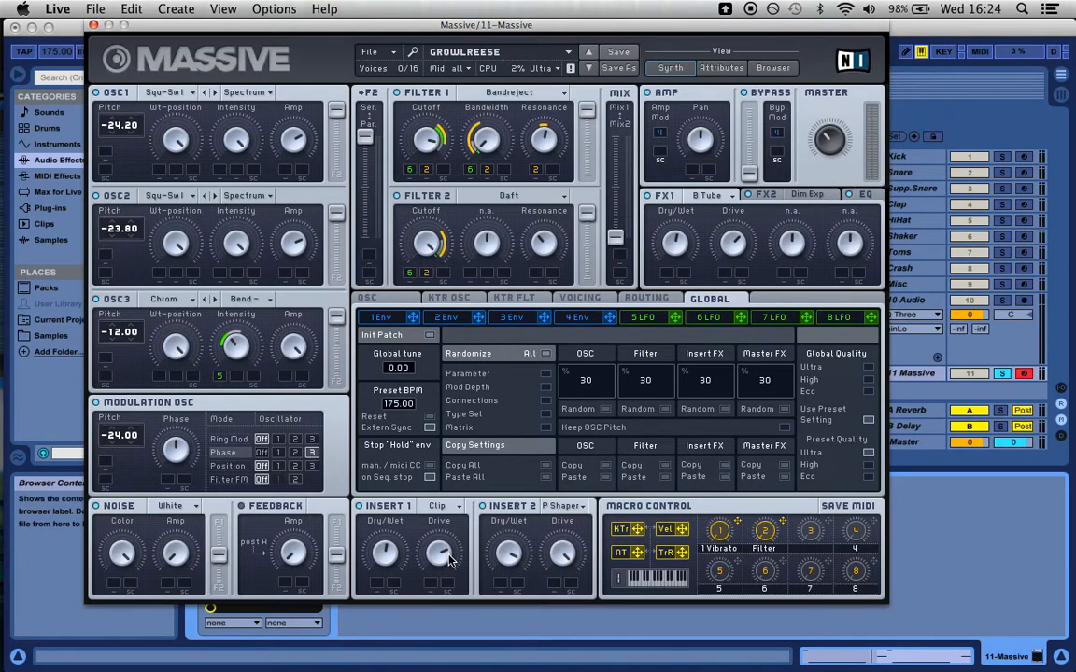
left_click(563, 506)
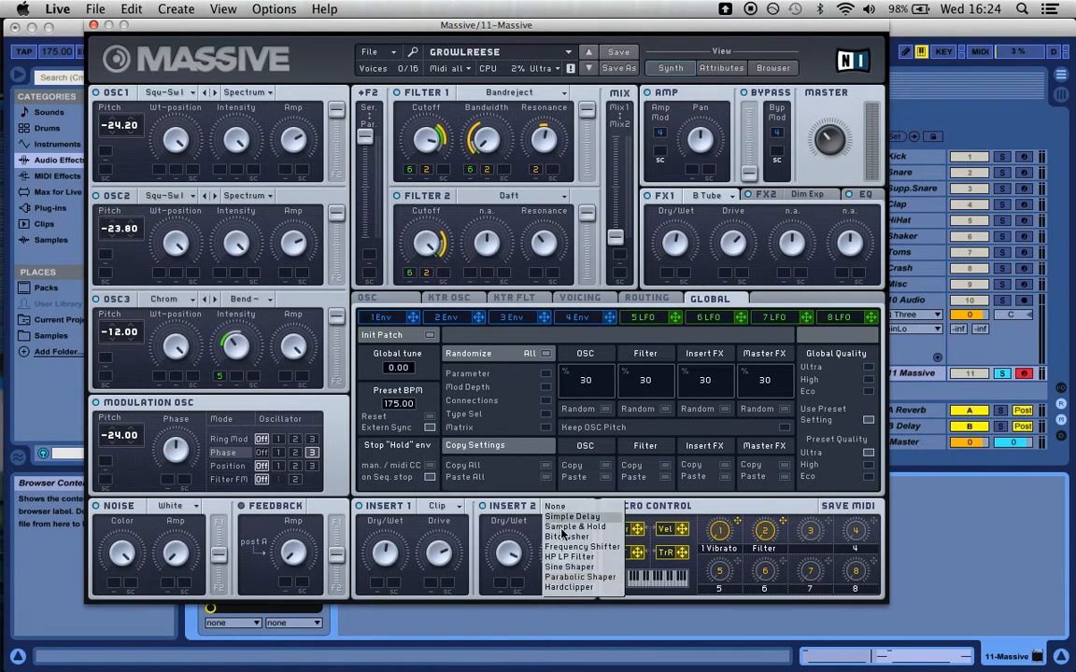
left_click(566, 578)
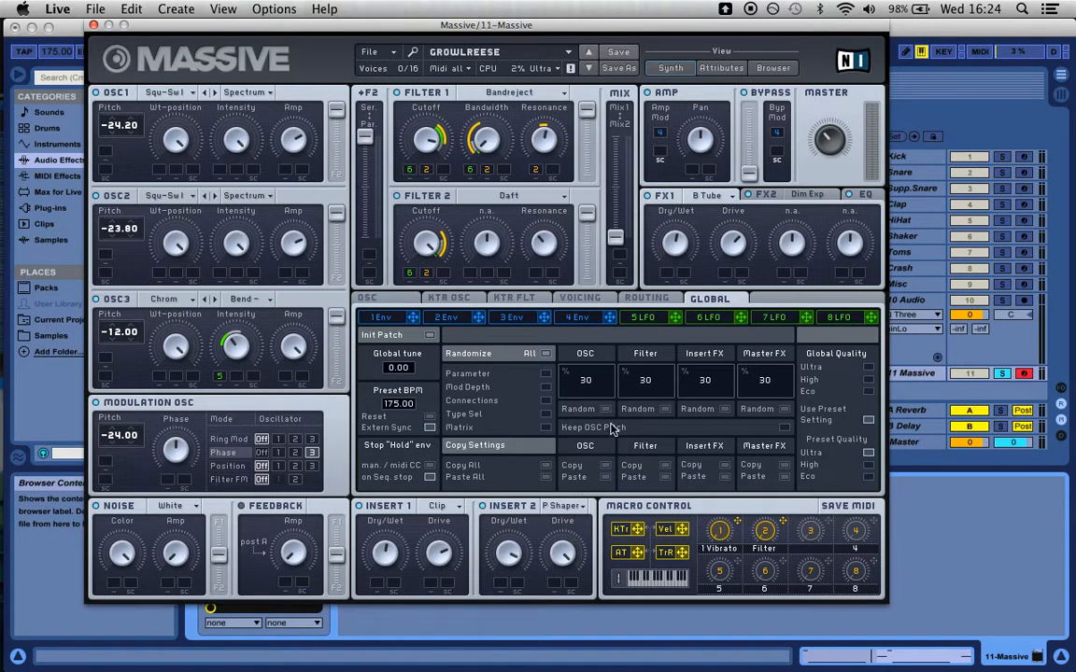
- Set FX1 to B Tube and view the settings of FX2 and the EQ
left_click(712, 196)
left_click(729, 368)
left_click(765, 195)
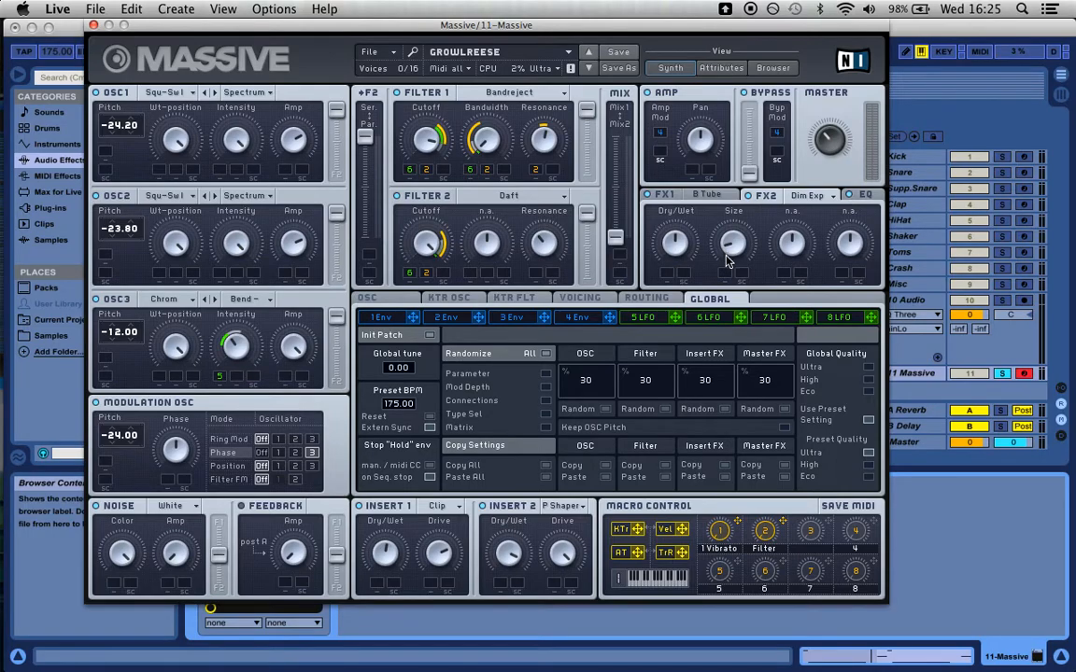
left_click(864, 196)
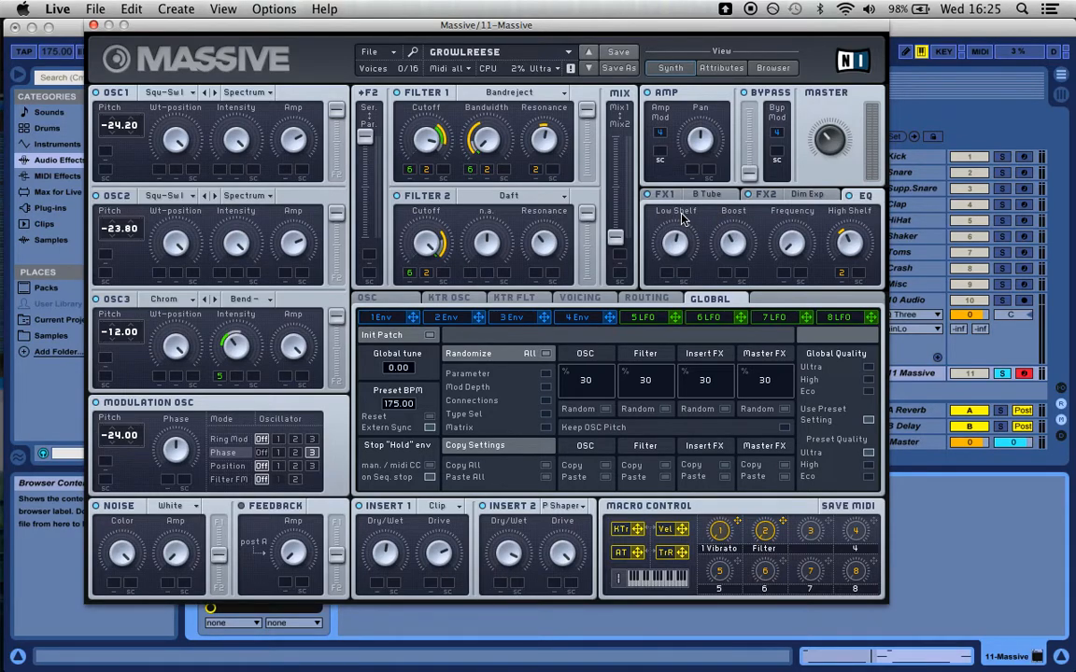
- Review LFO 5 and LFO 6, trying a sine for LFO 6's second curve and restoring the sawtooth
left_click(709, 319)
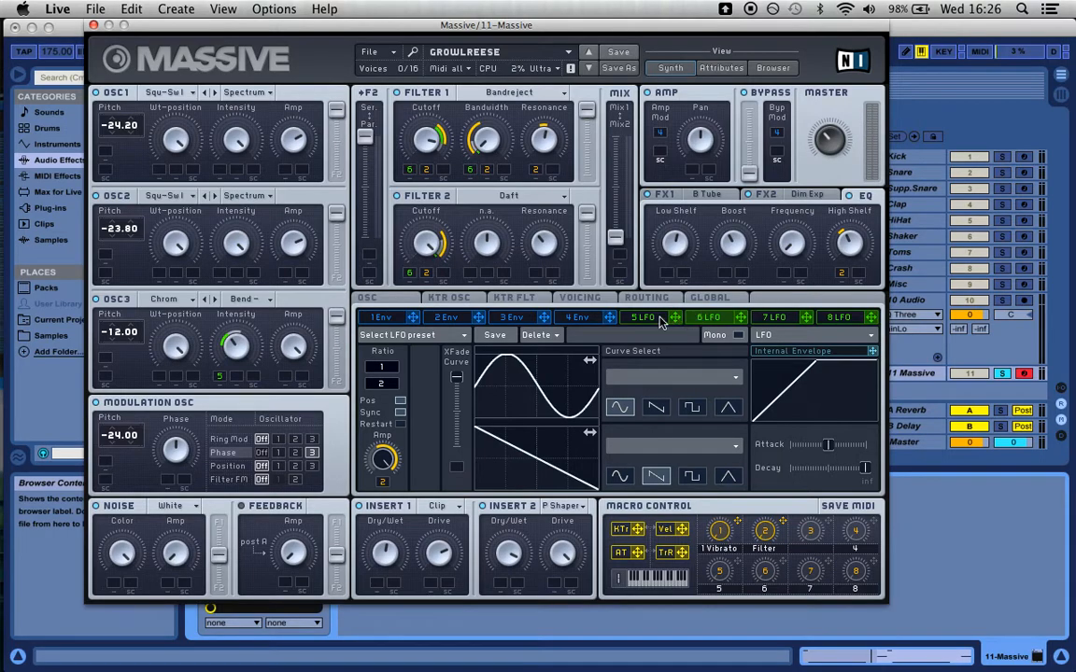
left_click(643, 317)
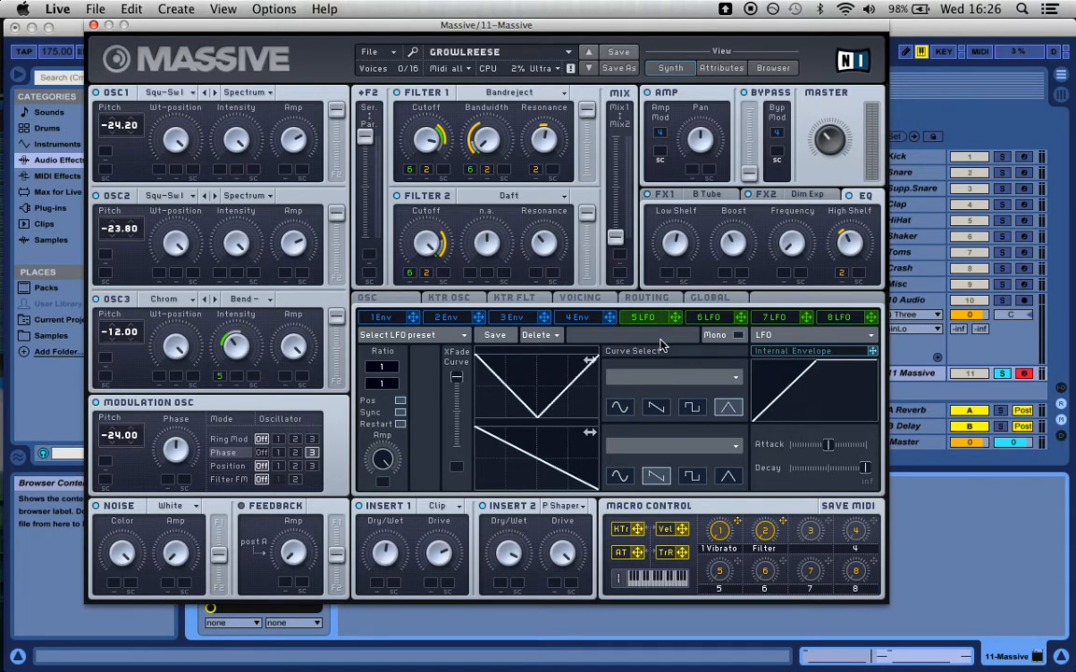
left_click(707, 318)
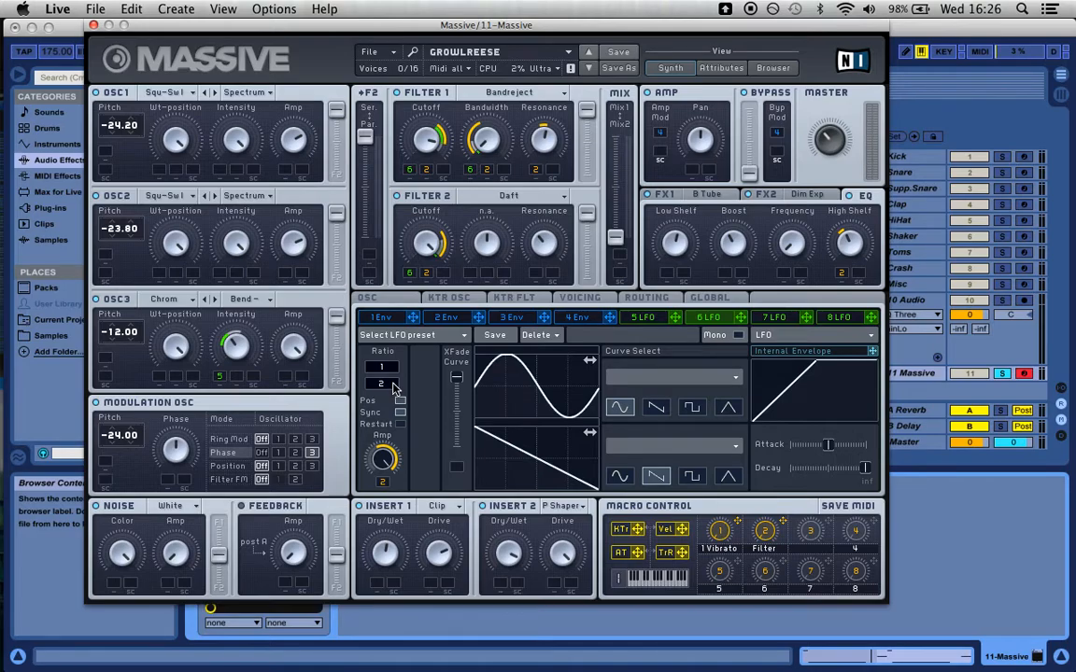
mouse_move(456, 378)
left_mouse_down()
mouse_move(459, 405)
mouse_move(457, 378)
left_mouse_up()
left_click(618, 477)
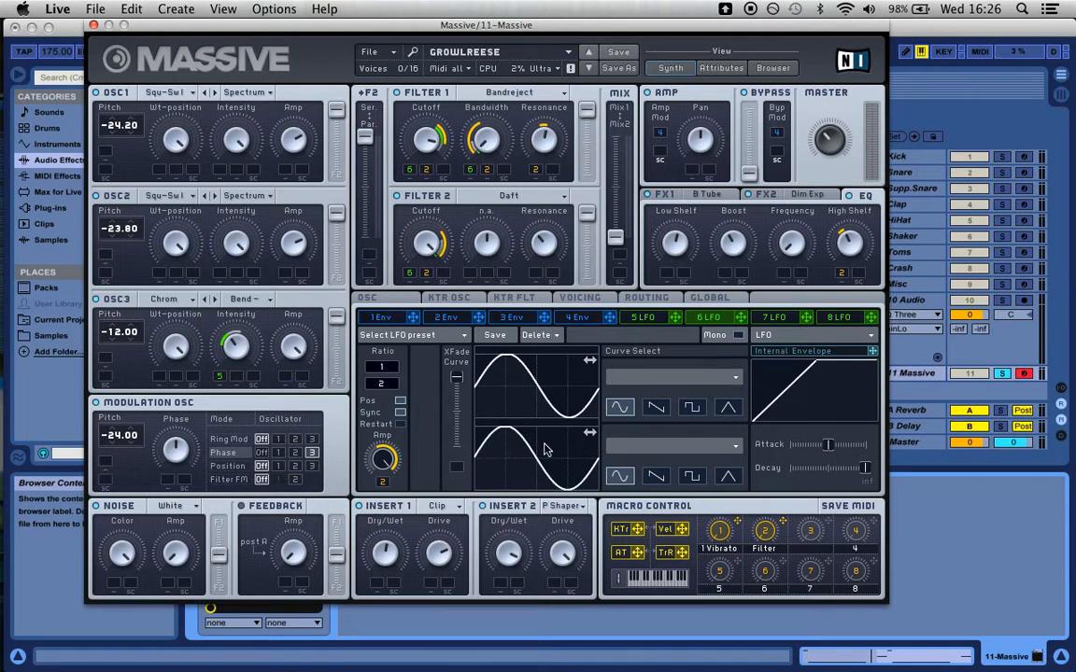
left_click(662, 477)
left_click_drag(456, 378, 411, 384)
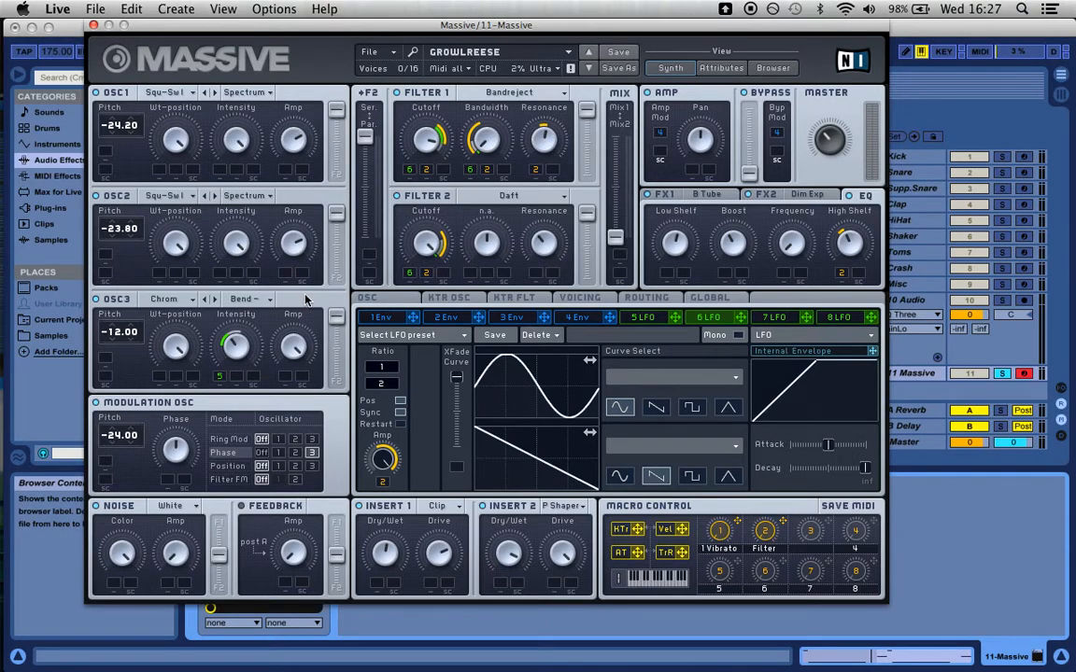
- Try sawtooth and sine shapes for LFO 5's first curve and return it to triangle
left_click(642, 317)
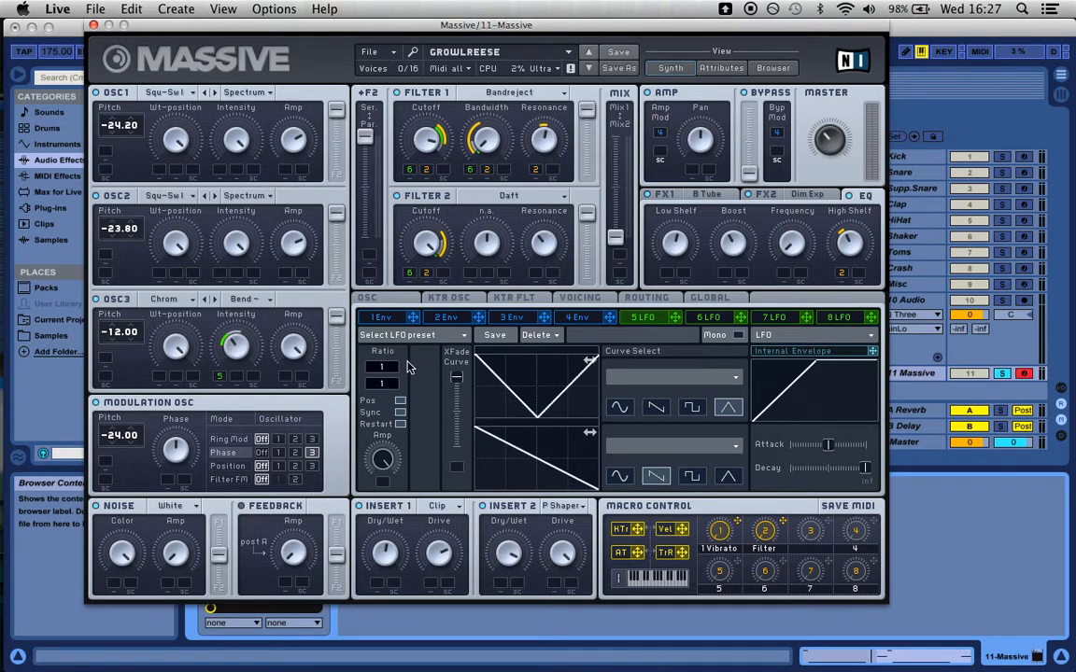
left_click(654, 408)
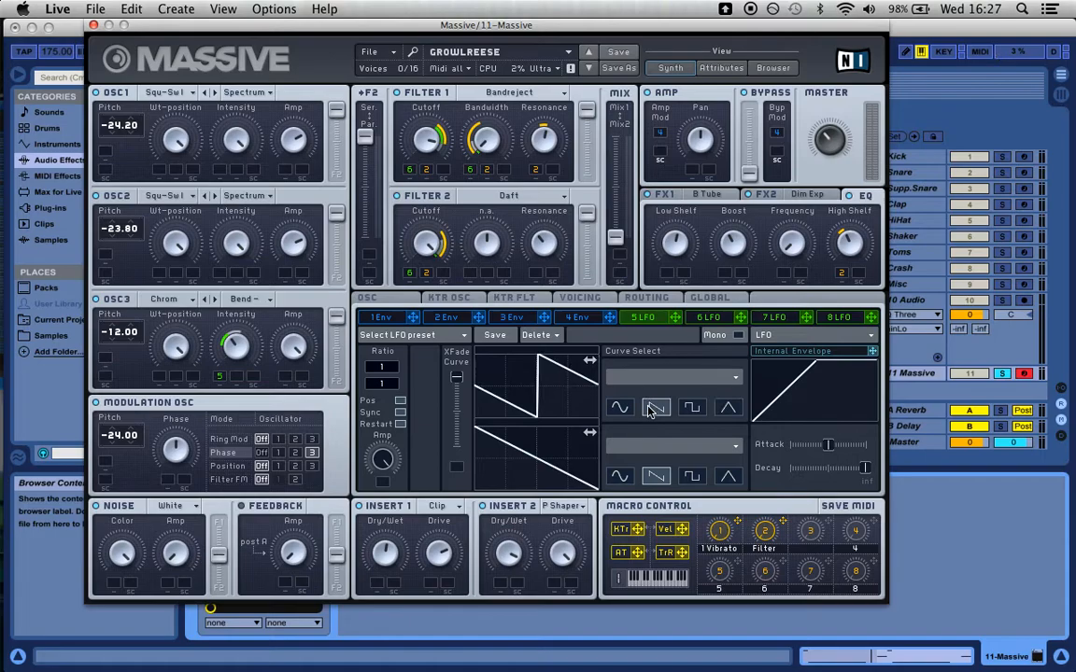
left_click(621, 409)
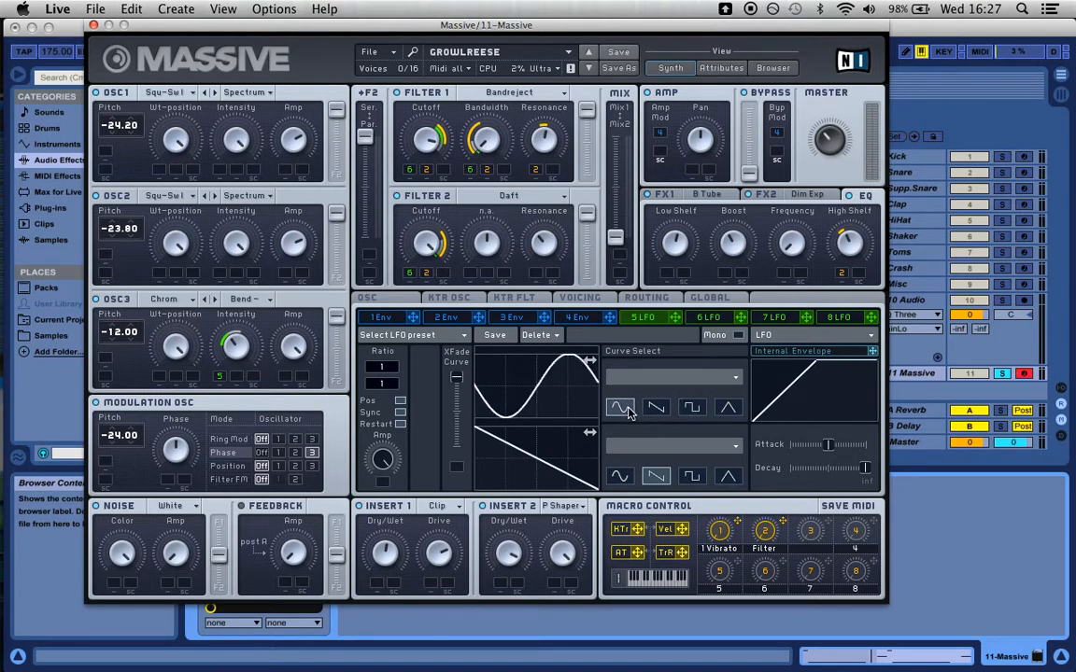
left_click(656, 408)
left_click(723, 409)
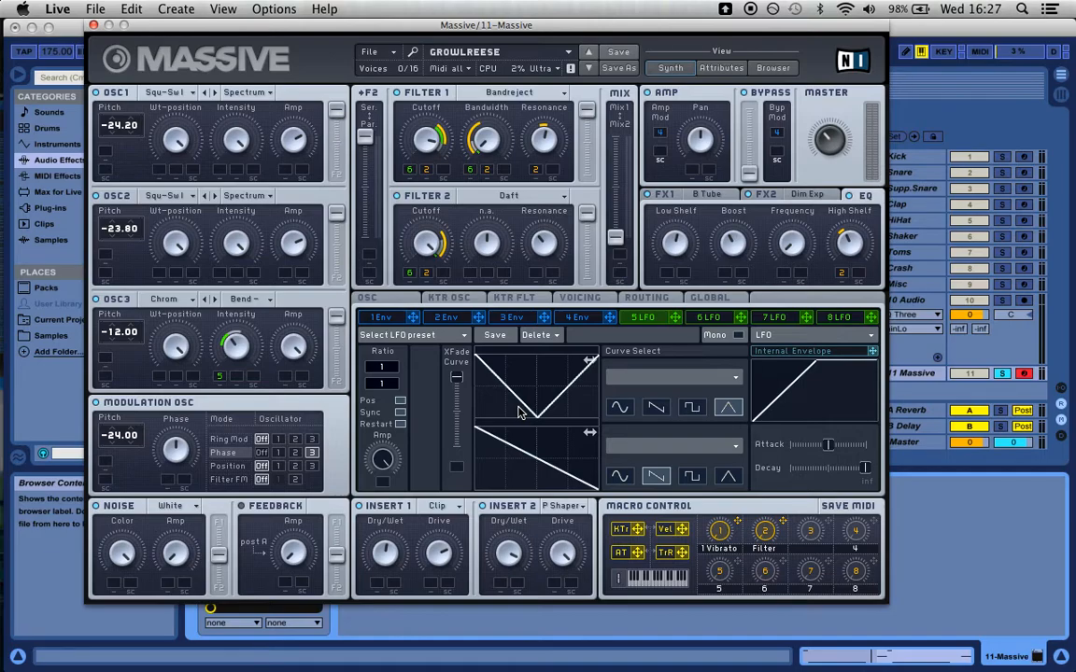
mouse_move(486, 447)
left_mouse_down()
mouse_move(569, 447)
mouse_move(480, 435)
left_mouse_up()
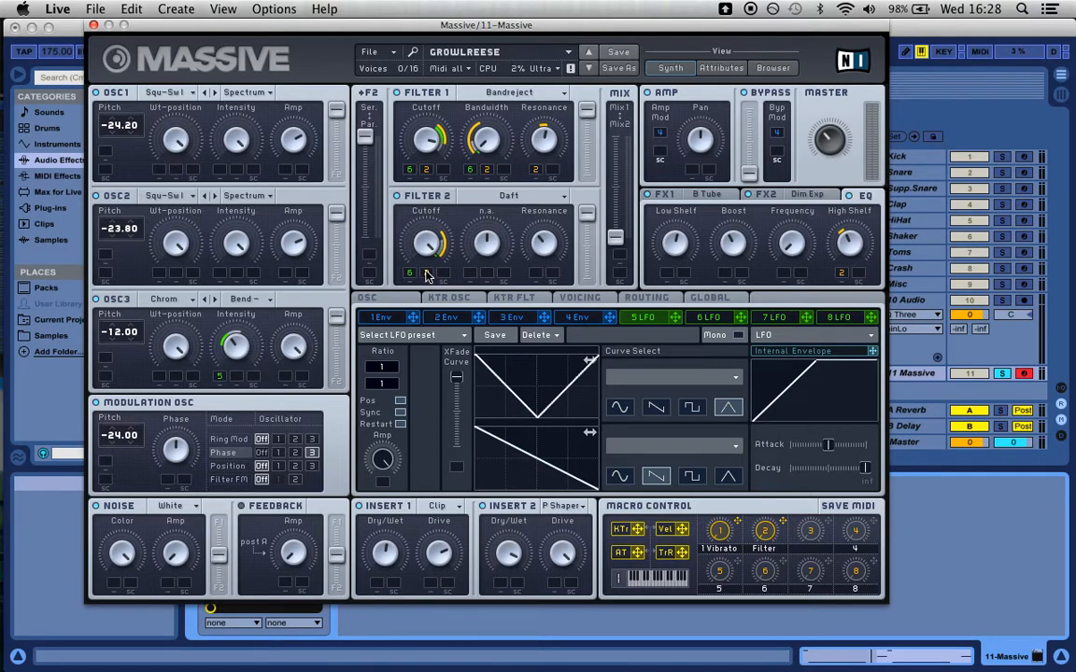
left_click_drag(426, 275, 450, 247)
- Set the voicing to 2 Unisono voices and the oscillator glide mode to Rate
left_click(570, 301)
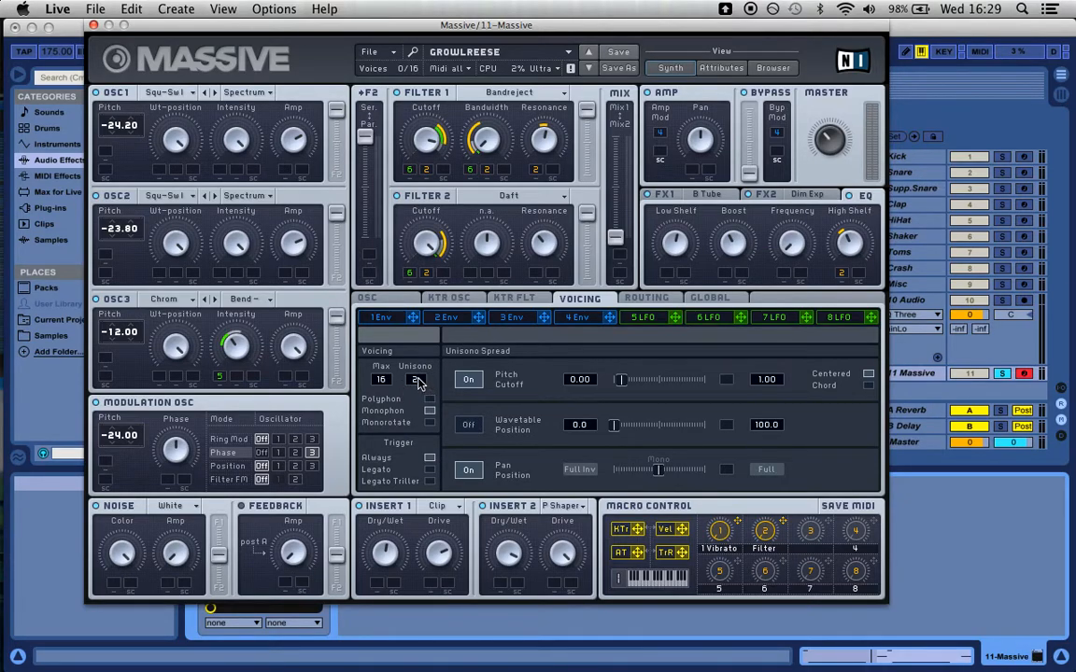
left_click_drag(417, 387, 419, 383)
left_click(396, 297)
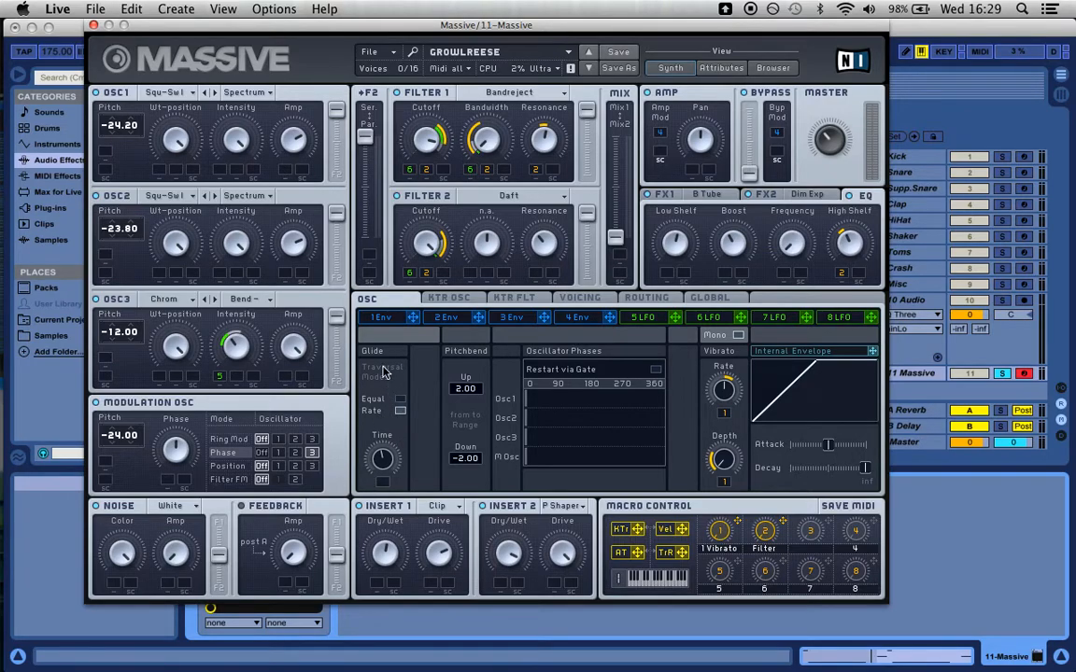
left_click(400, 411)
- Examine the oscillator and filter key-tracking curves and the Unisono Spread settings
left_click(449, 298)
left_click(514, 298)
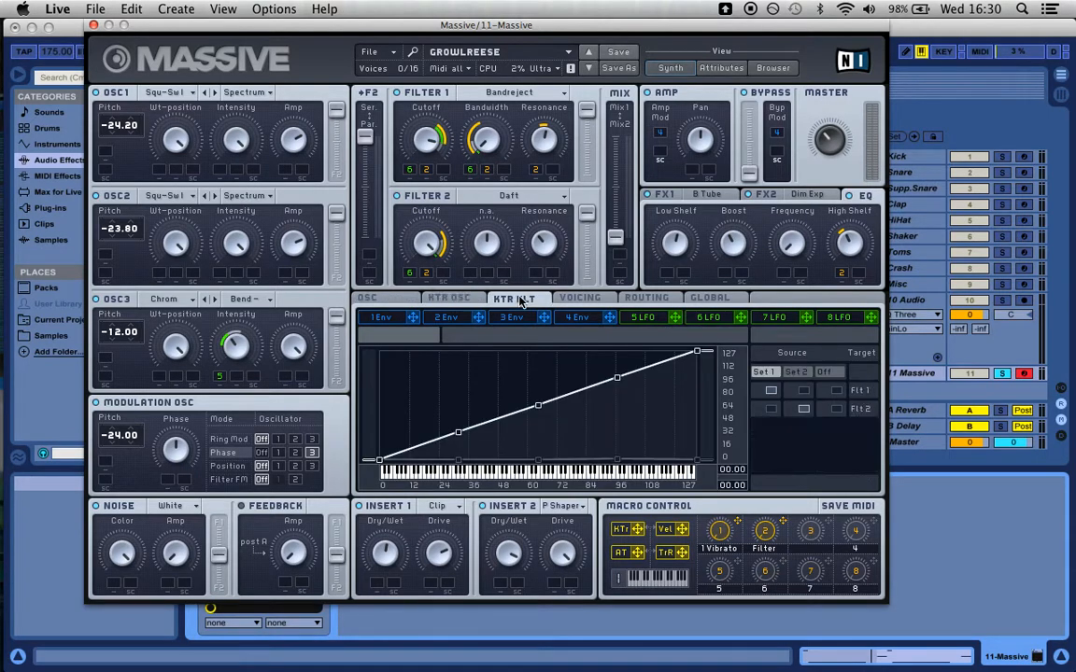
left_click(580, 298)
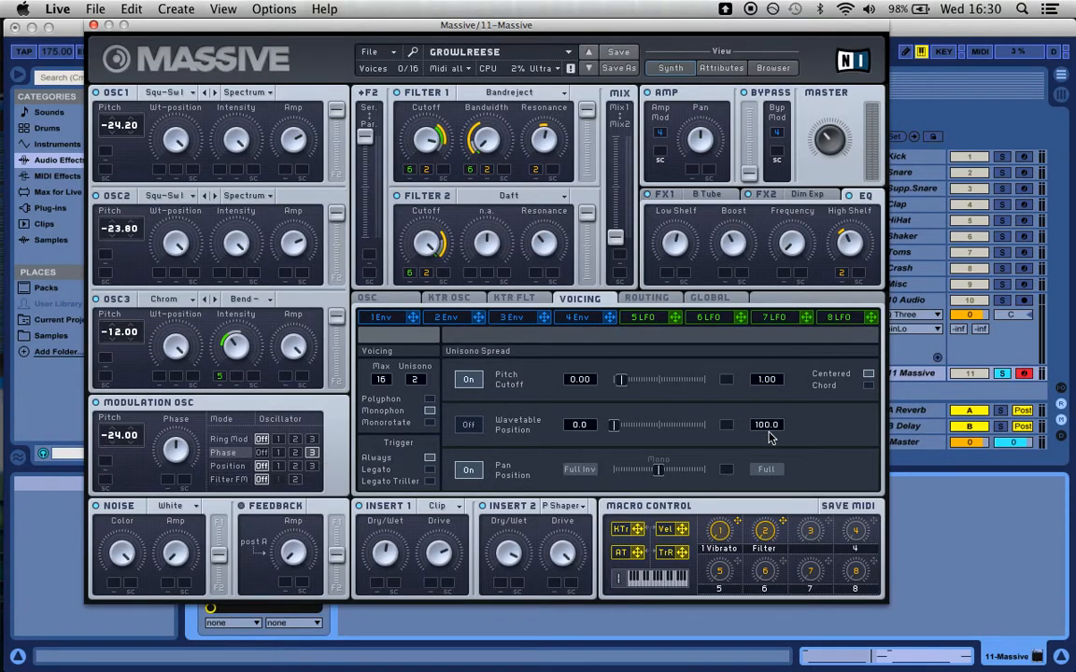
key("a")
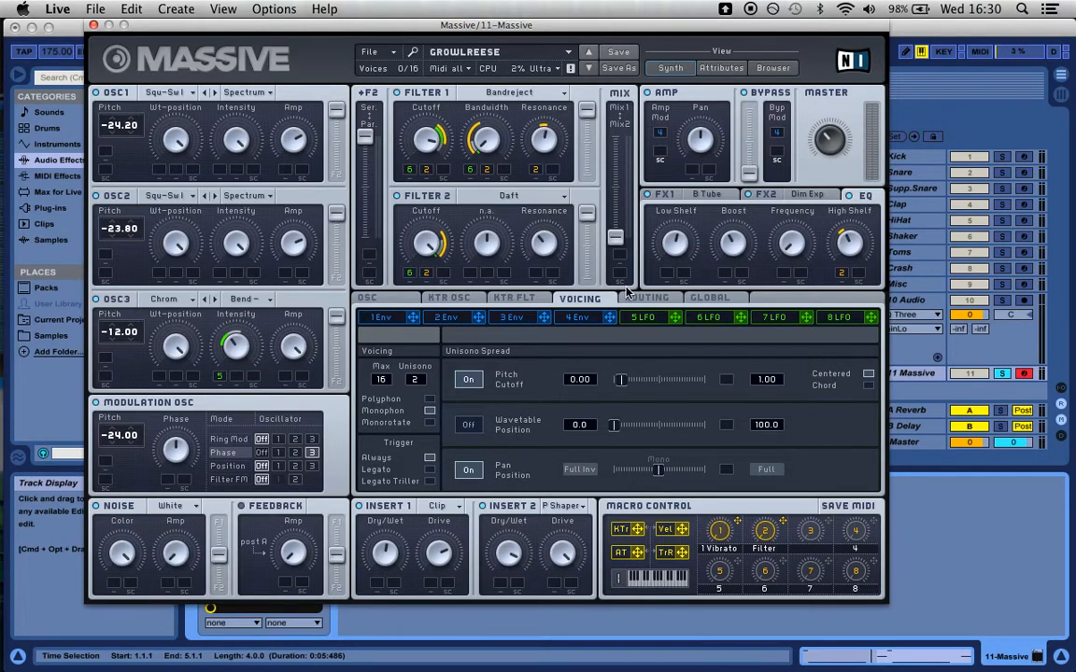
- Close the Massive editor window and switch to QuickTime Player
left_click(93, 27)
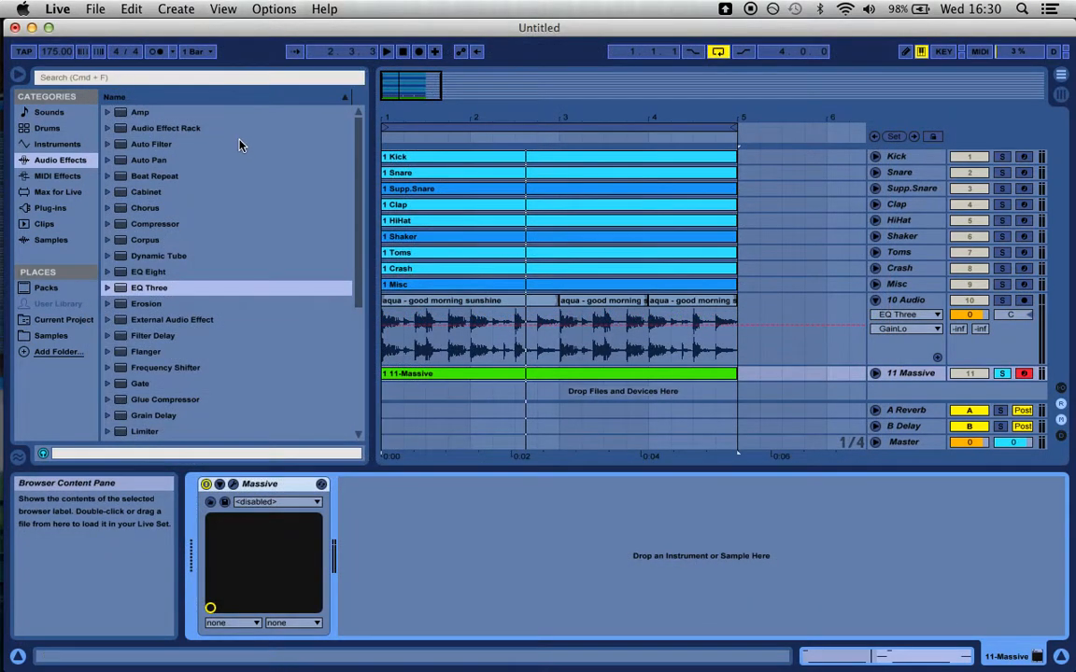
mouse_move(1, 404)
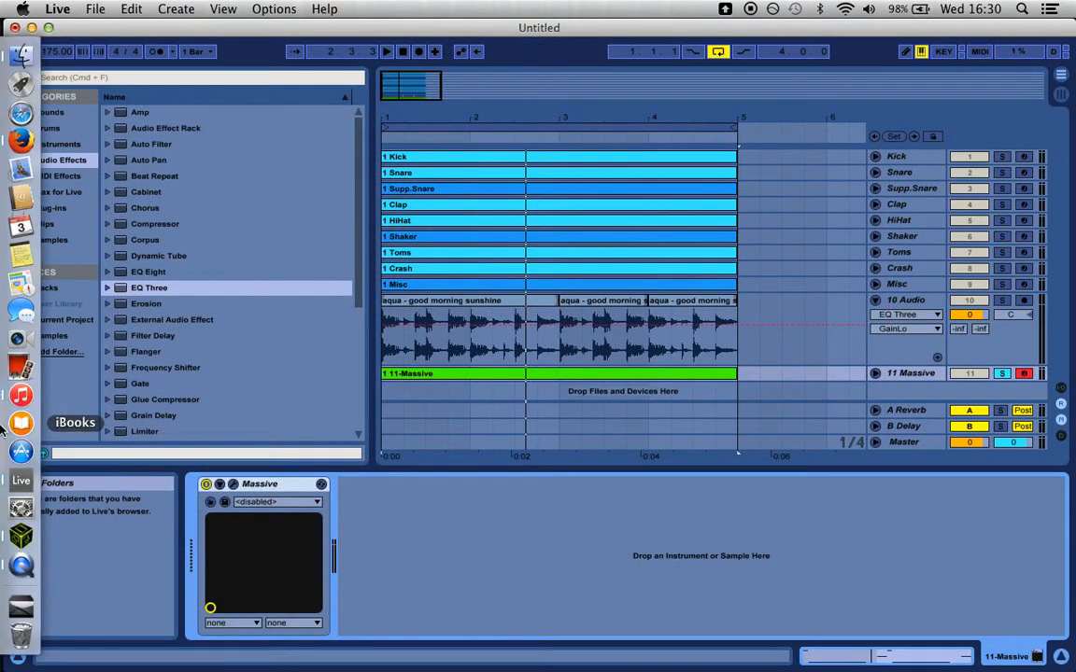
left_click(22, 566)
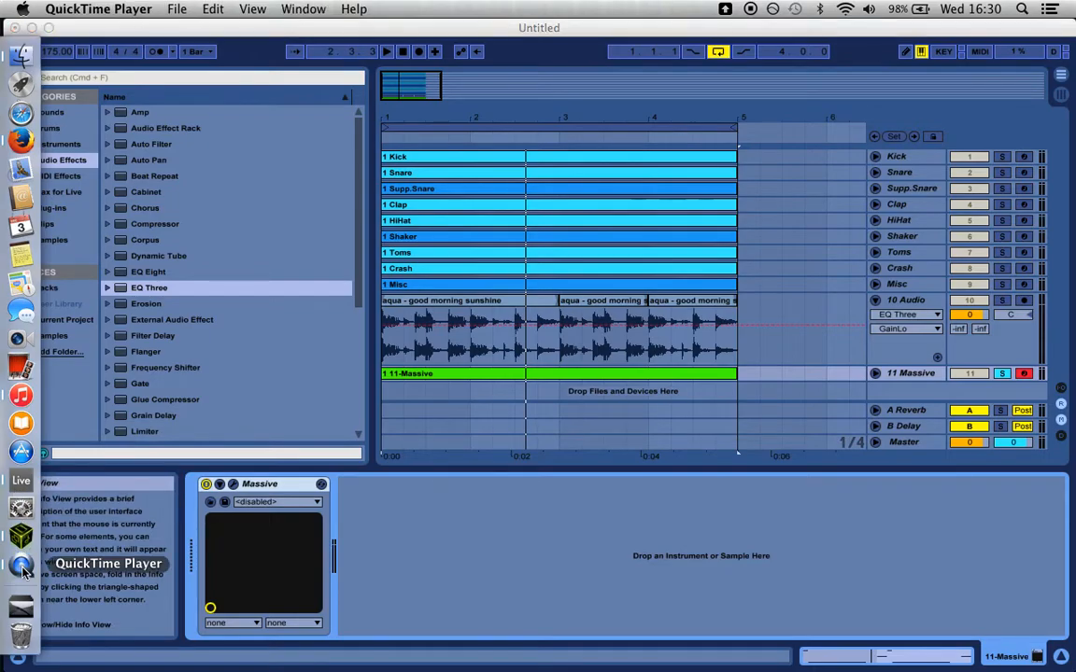